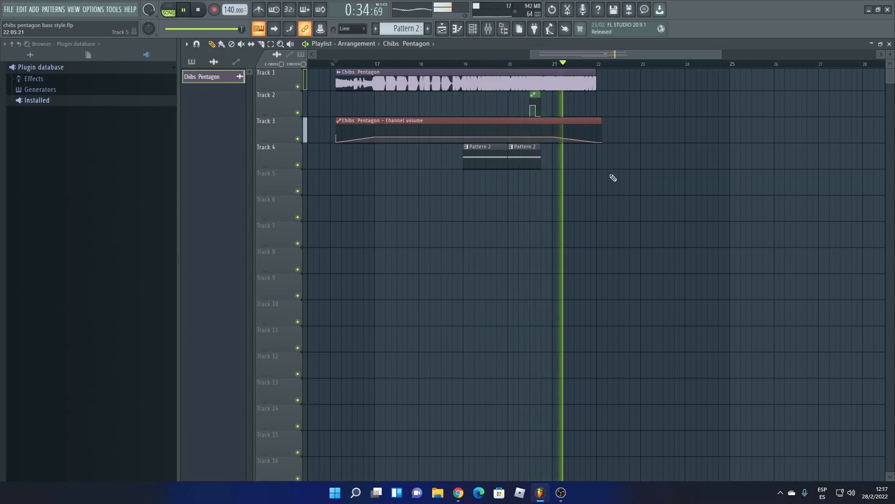
- Solo Track 4 and play the arrangement from the start of the first Pattern 2 clip at bar 19
{"action": "key", "text": "space"}
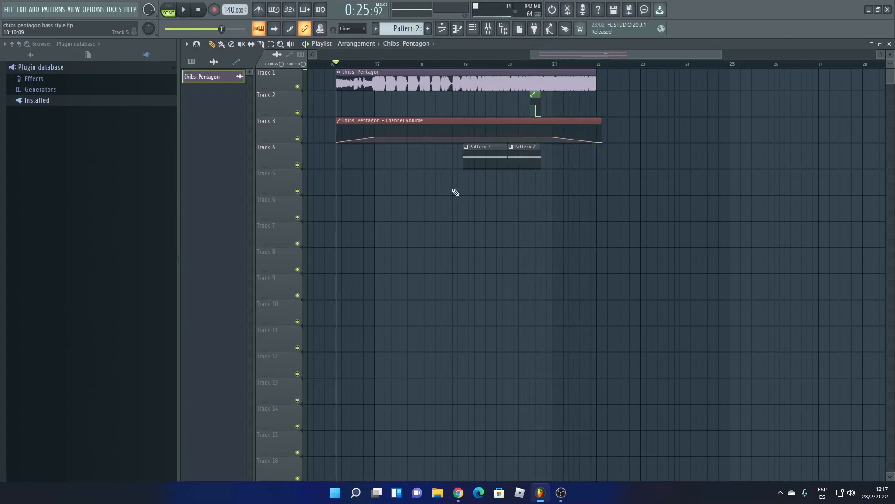
{"action": "left_click", "coordinate": [465, 64]}
{"action": "scroll", "coordinate": [513, 75], "scroll_direction": "up", "scroll_amount": 4}
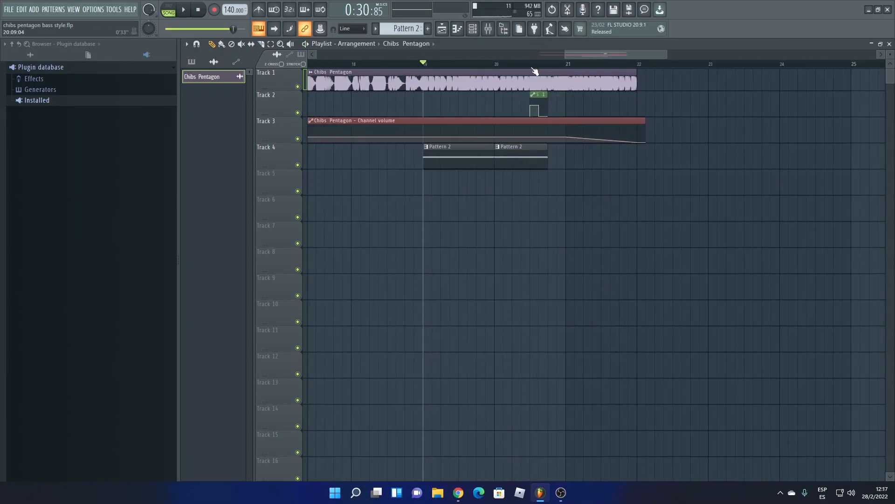
{"action": "right_click", "coordinate": [298, 164]}
{"action": "key", "text": "space"}
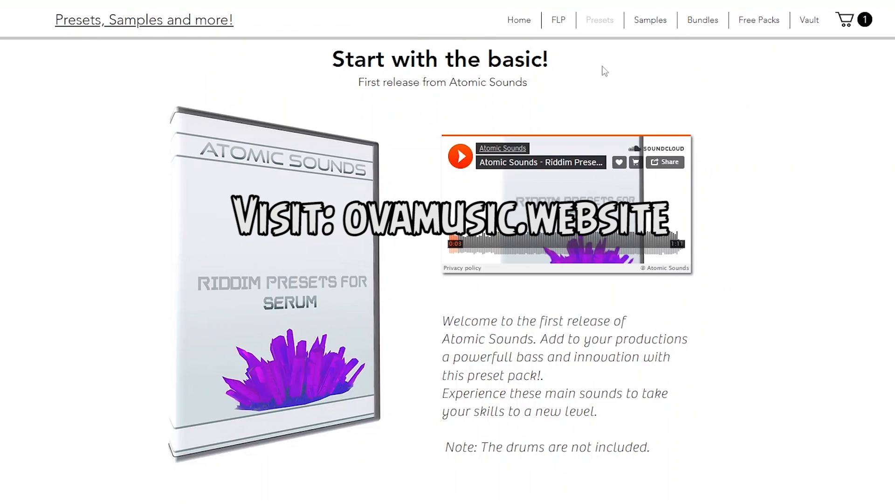
{"action": "scroll", "coordinate": [517, 64], "scroll_direction": "down", "scroll_amount": 15}
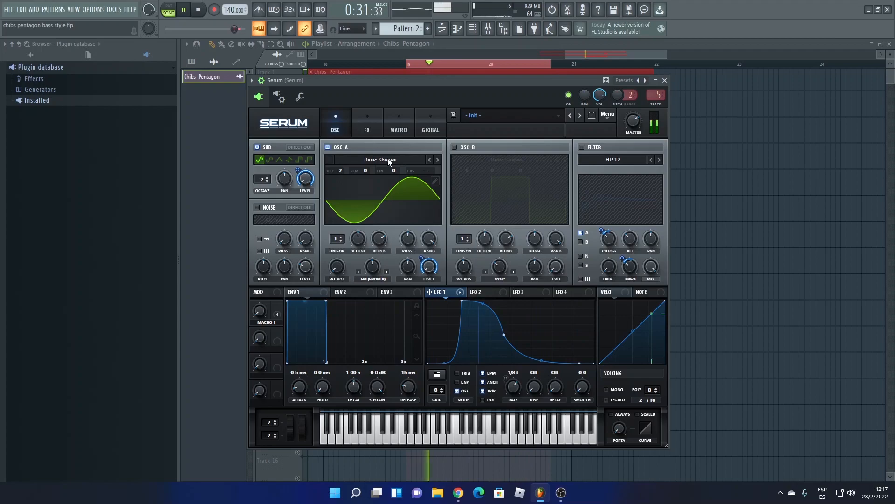
- Stop playback and choose the Analog wavetable Basic Shapes for Serum's oscillator A
{"action": "key", "text": "space"}
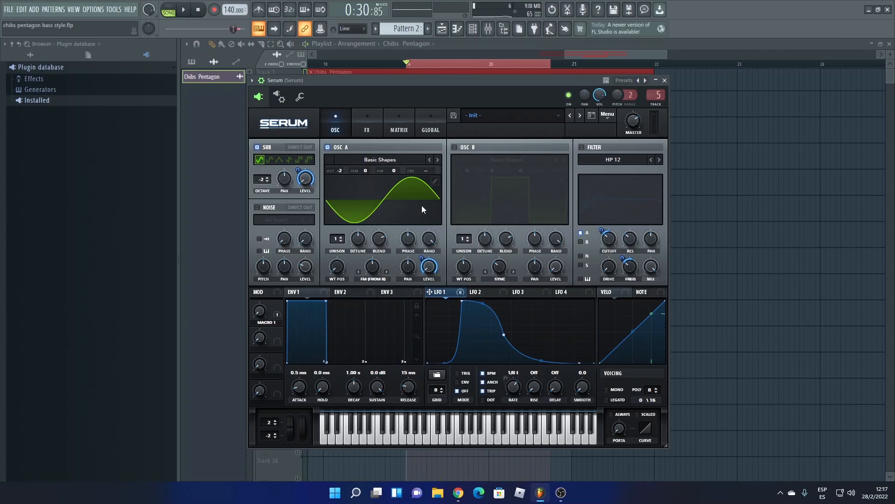
{"action": "left_click", "coordinate": [365, 161]}
{"action": "mouse_move", "coordinate": [366, 170]}
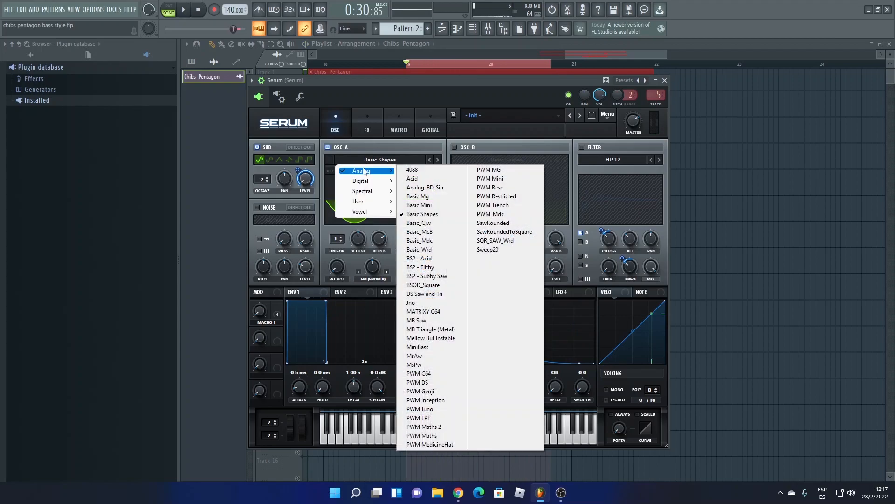
{"action": "left_click", "coordinate": [422, 214]}
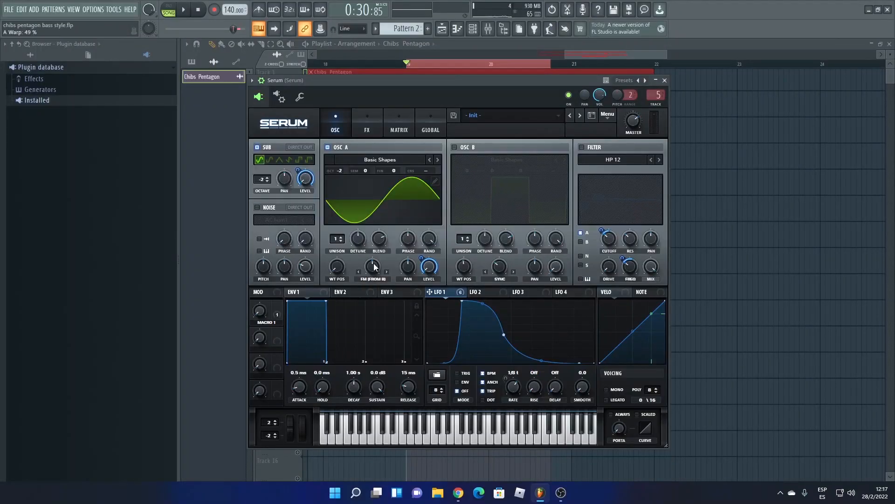
- Switch on oscillator B, check its Sync warp mode and audition the bass
{"action": "left_click", "coordinate": [462, 149]}
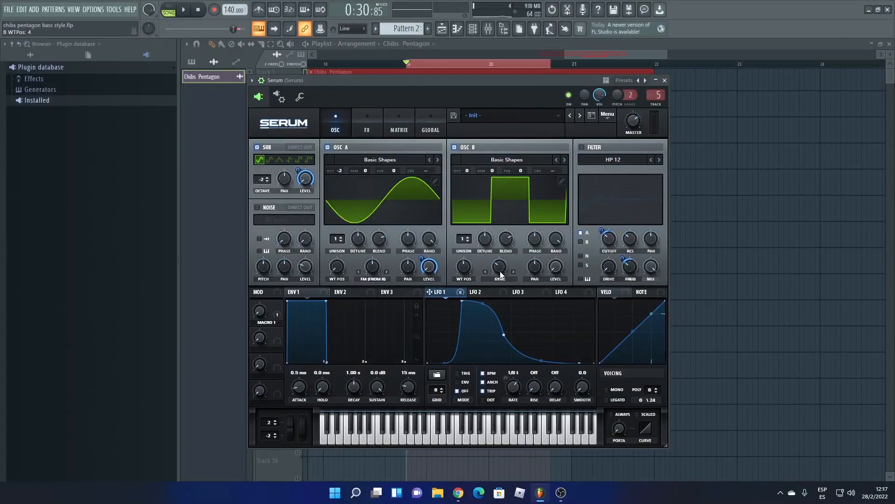
{"action": "left_click", "coordinate": [501, 278]}
{"action": "left_click", "coordinate": [517, 62]}
{"action": "key", "text": "space"}
- Turn on Serum's HP 12 filter and audition the bass with it
{"action": "left_click", "coordinate": [582, 147]}
{"action": "key", "text": "space"}
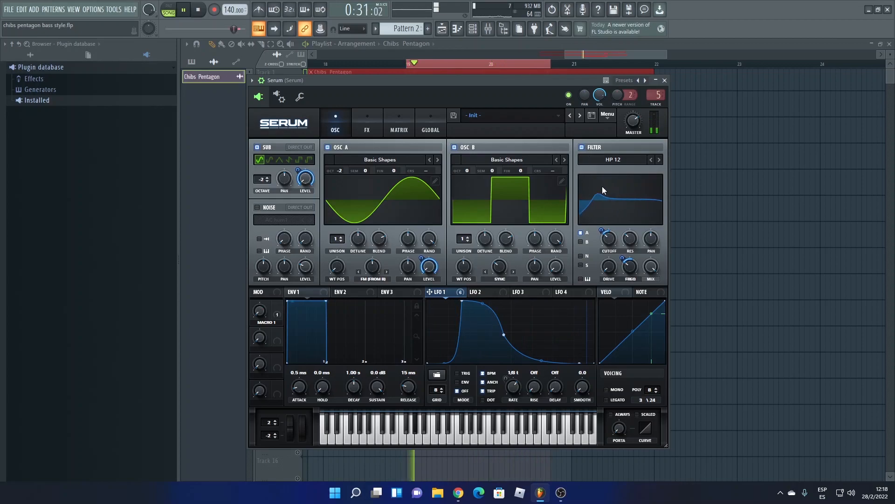
{"action": "key", "text": "space"}
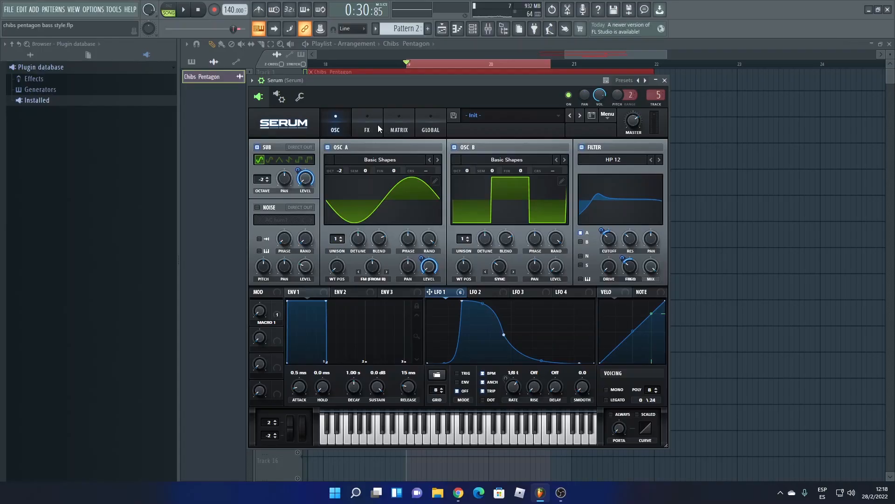
- Enable Serum's Hyper/Dimension and Distortion effects and audition the bass
{"action": "left_click", "coordinate": [377, 124]}
{"action": "left_click", "coordinate": [262, 150]}
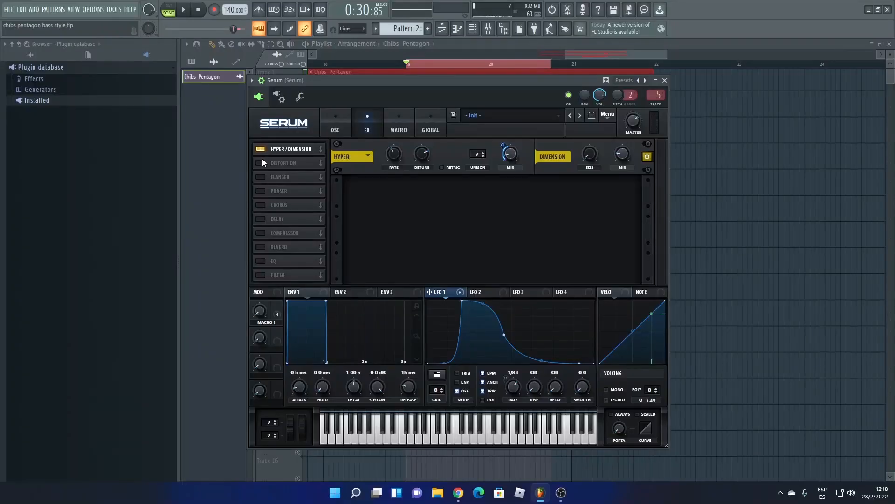
{"action": "left_click", "coordinate": [261, 163]}
{"action": "key", "text": "space"}
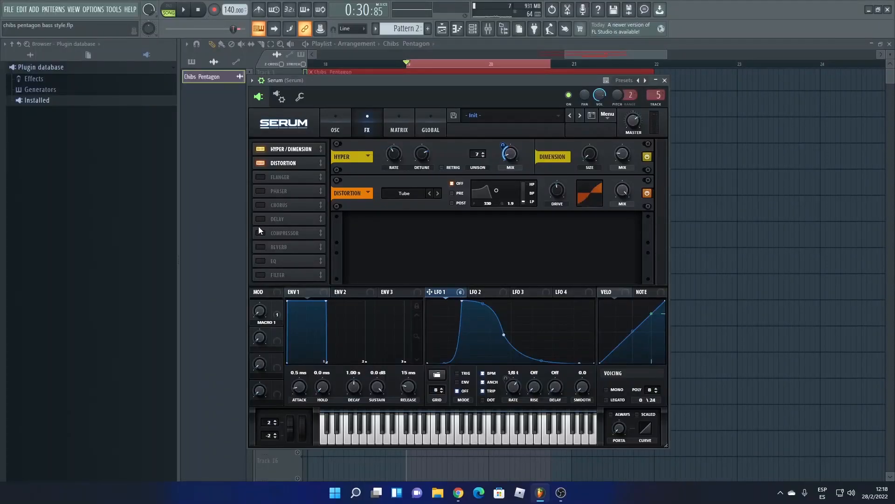
- Enable Serum's Compressor and Filter effects, auditioning the bass after each one
{"action": "left_click", "coordinate": [261, 233]}
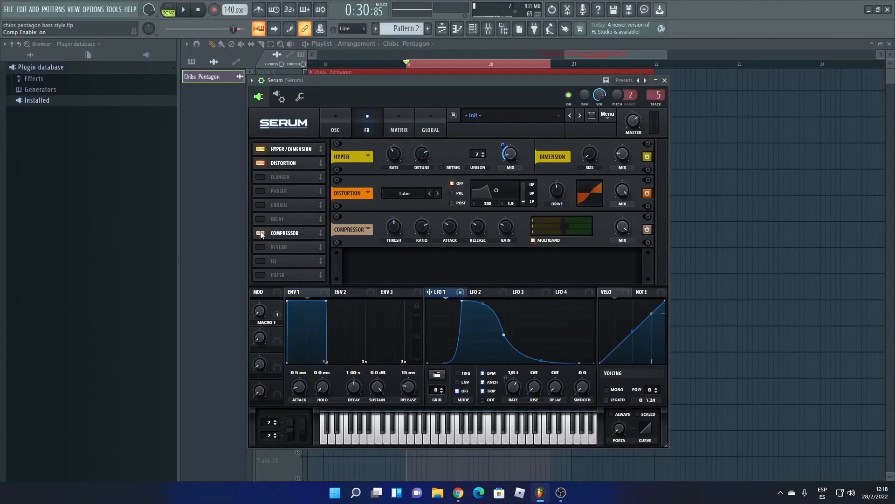
{"action": "key", "text": "space"}
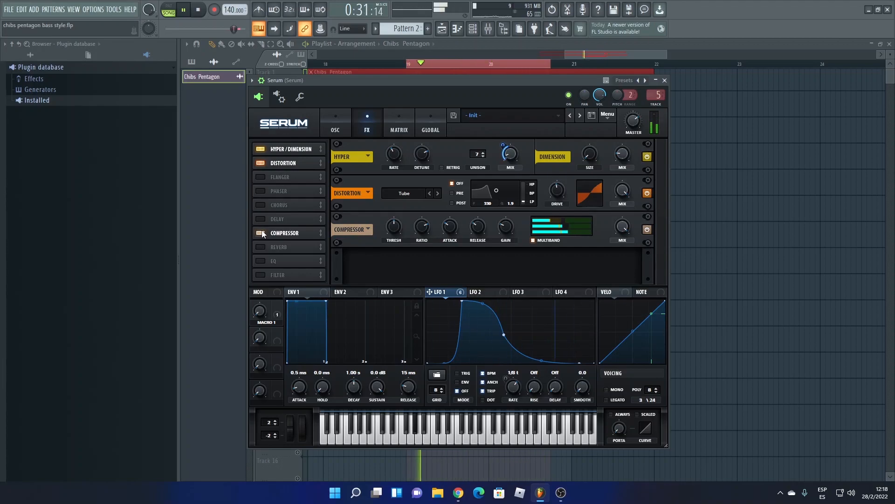
{"action": "key", "text": "space"}
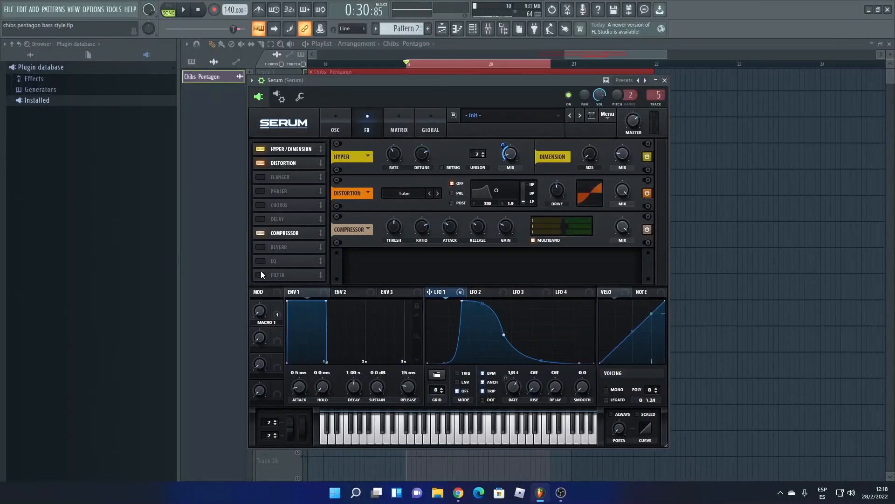
{"action": "left_click", "coordinate": [260, 275]}
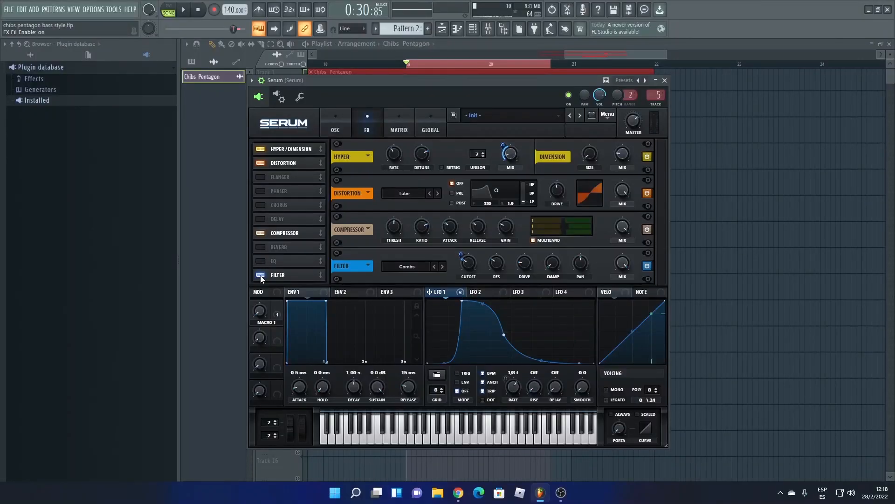
{"action": "key", "text": "space"}
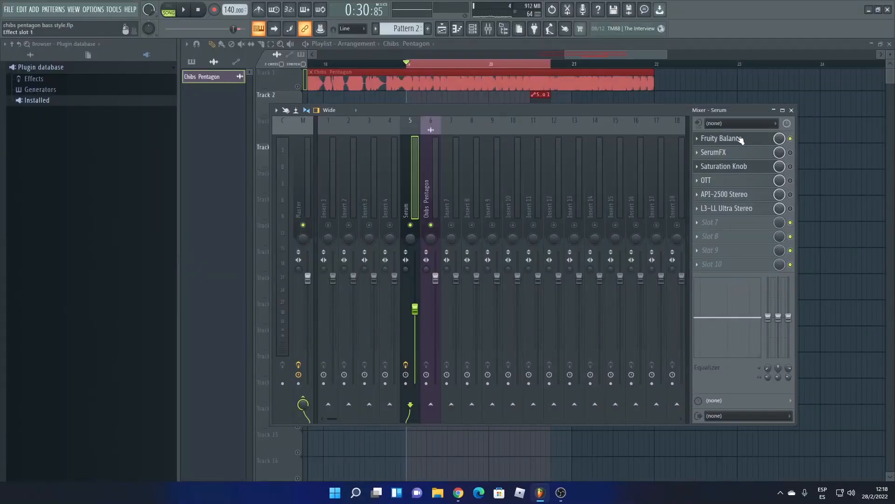
- Review the Fruity Balance settings on the Serum mixer track and audition the sound
{"action": "left_click", "coordinate": [737, 139]}
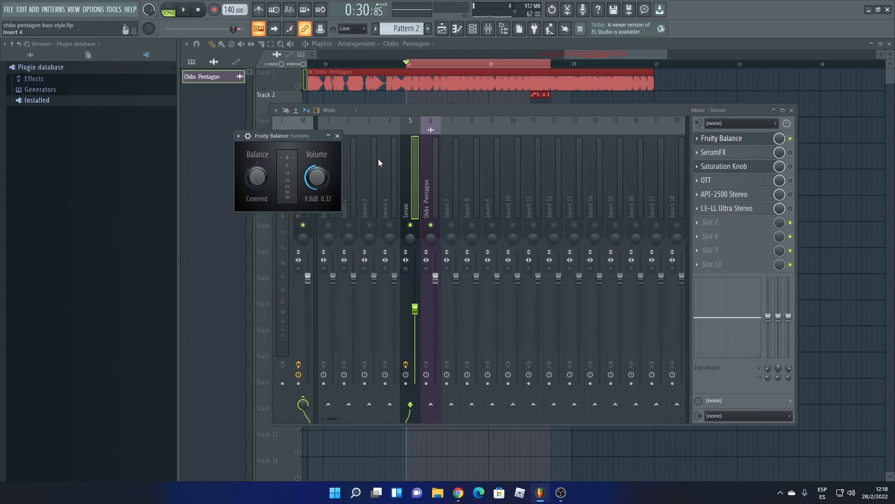
{"action": "left_click", "coordinate": [723, 138]}
{"action": "key", "text": "space"}
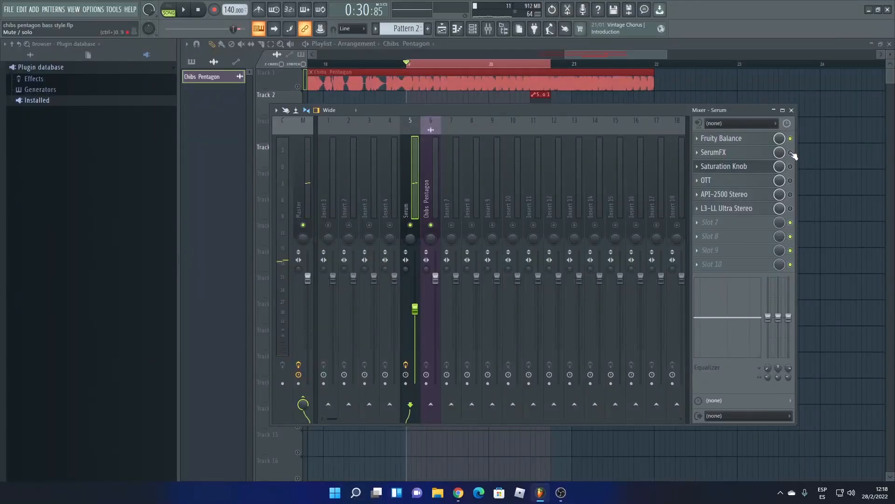
- Enable SerumFX on the Serum mixer track and check its Flg + filter type, cutoff and resonance during playback
{"action": "left_click", "coordinate": [753, 156]}
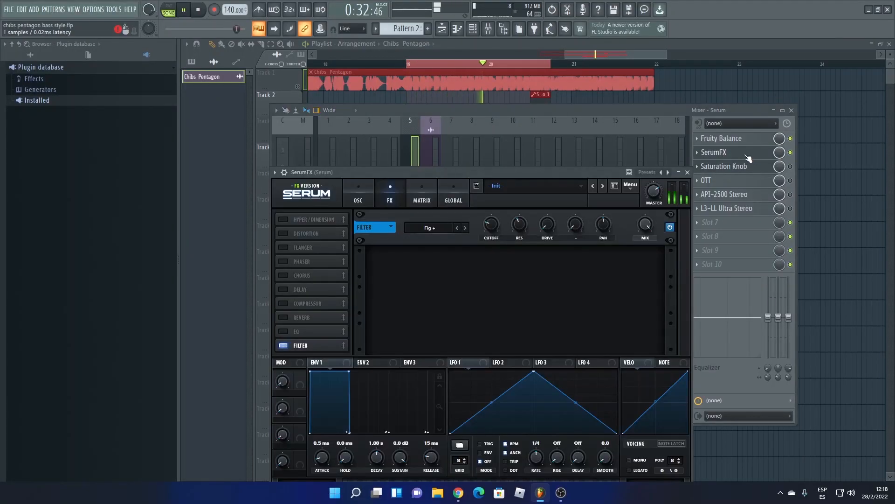
{"action": "mouse_move", "coordinate": [490, 227]}
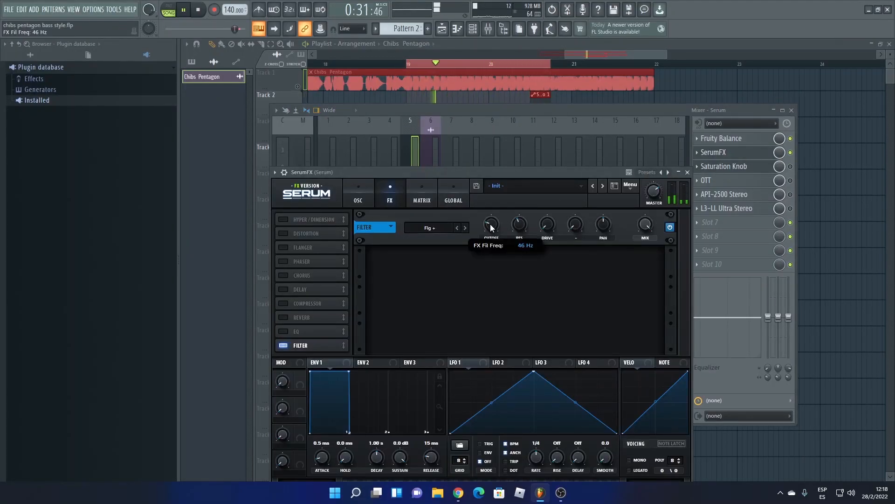
{"action": "mouse_move", "coordinate": [518, 225]}
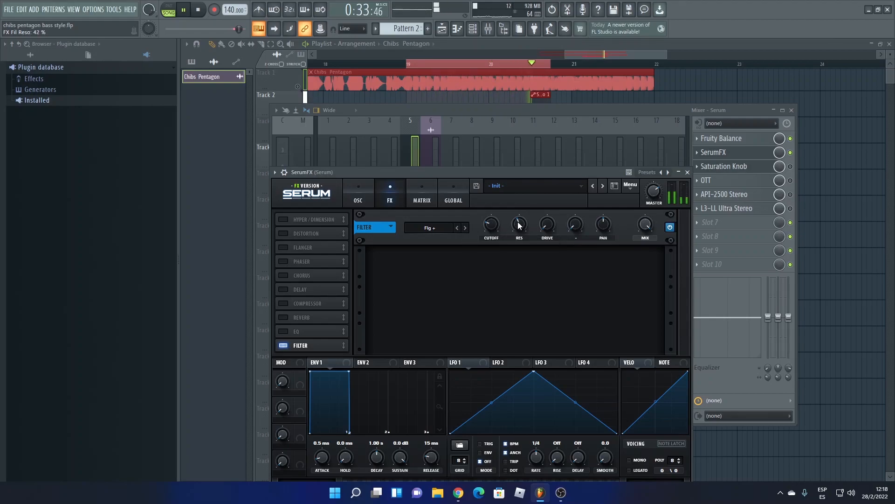
{"action": "left_click", "coordinate": [438, 228]}
{"action": "left_click", "coordinate": [419, 296]}
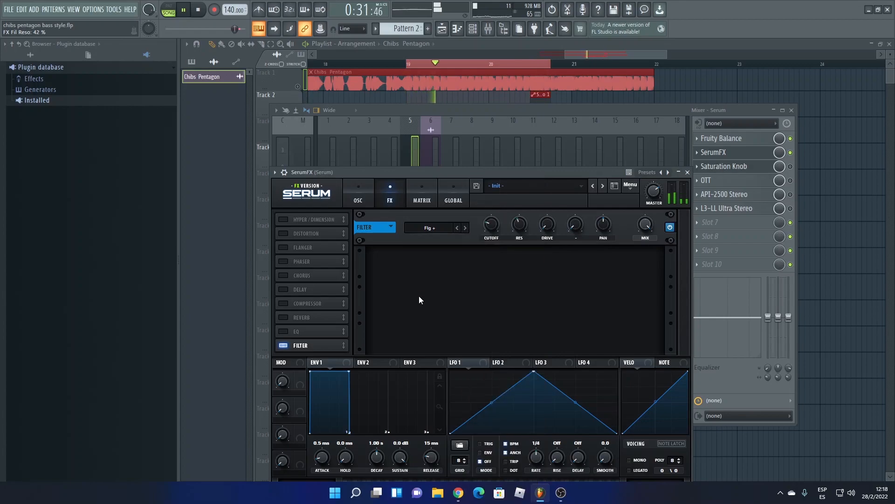
{"action": "left_click", "coordinate": [687, 173]}
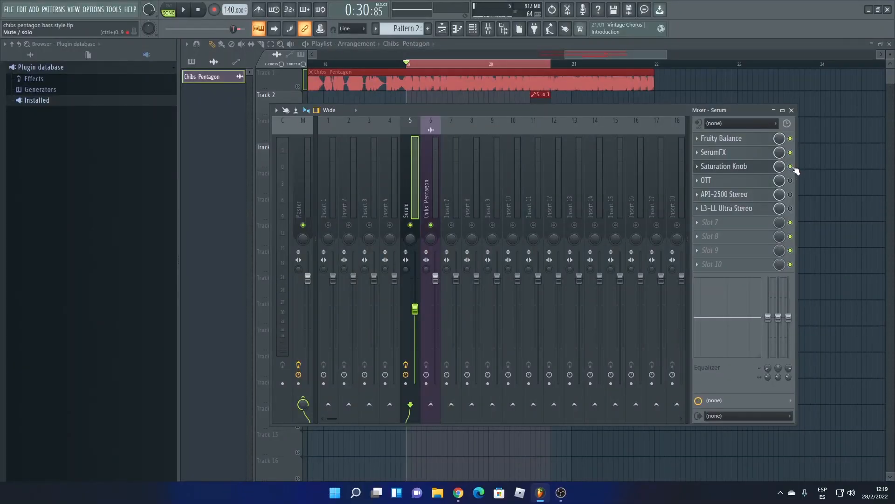
- Audition the bass with the Saturation Knob effect and review its saturation amount and type
{"action": "key", "text": "space"}
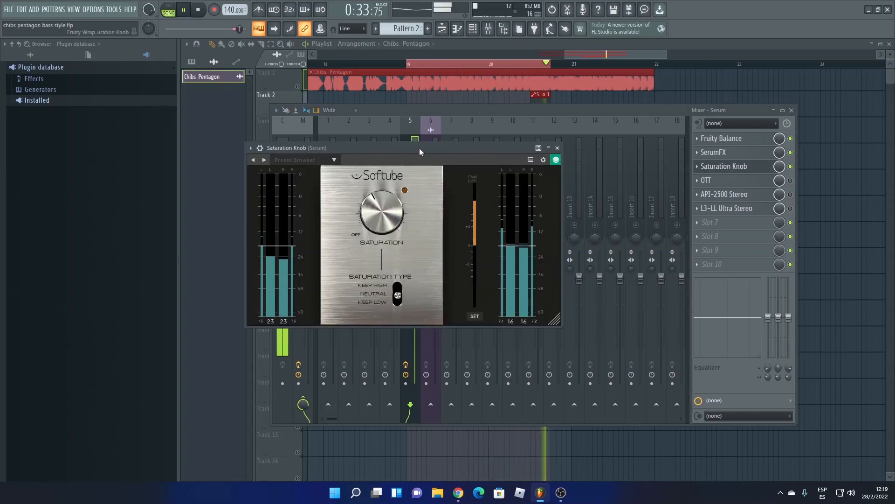
{"action": "left_click_drag", "start_coordinate": [418, 148], "coordinate": [426, 145]}
{"action": "key", "text": "space"}
{"action": "key", "text": "space"}
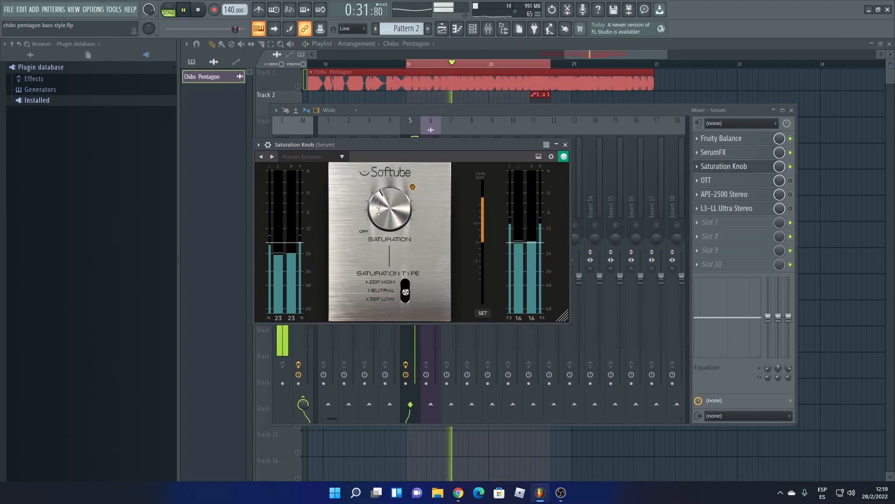
{"action": "key", "text": "space"}
{"action": "left_click", "coordinate": [566, 144]}
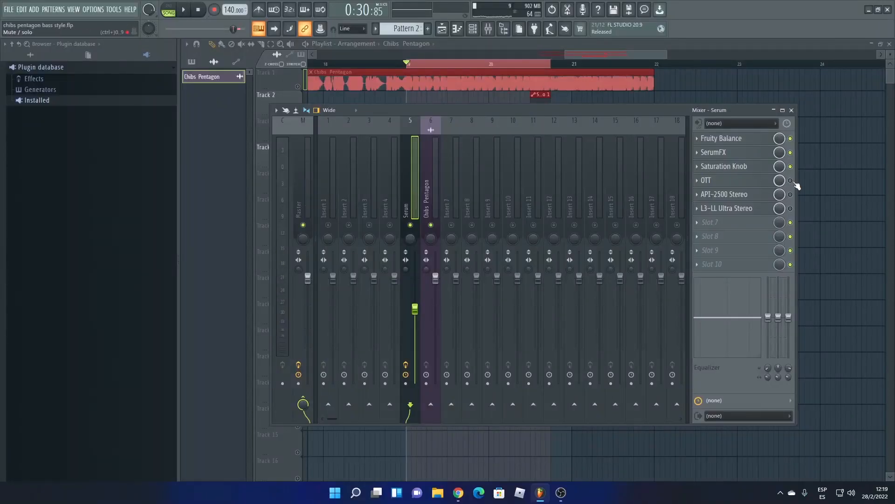
- Enable OTT on the Serum mixer track and review its compression settings during playback
{"action": "left_click", "coordinate": [764, 185]}
{"action": "key", "text": "space"}
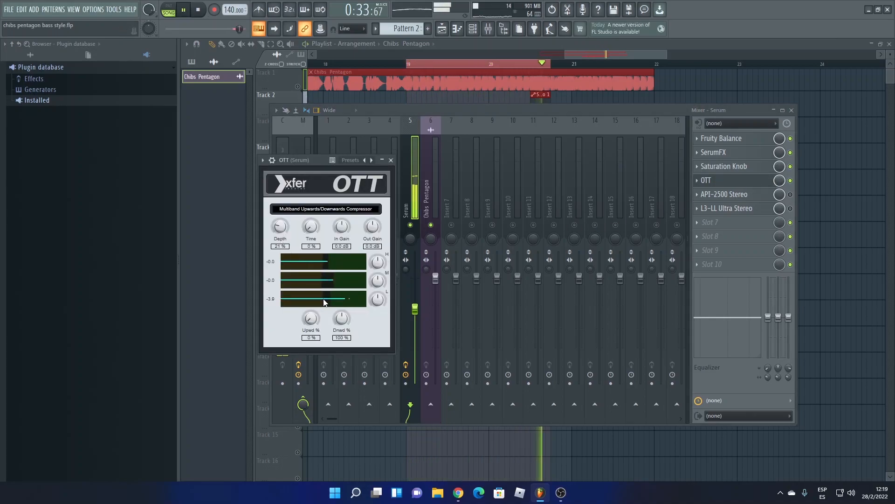
{"action": "left_click", "coordinate": [391, 161]}
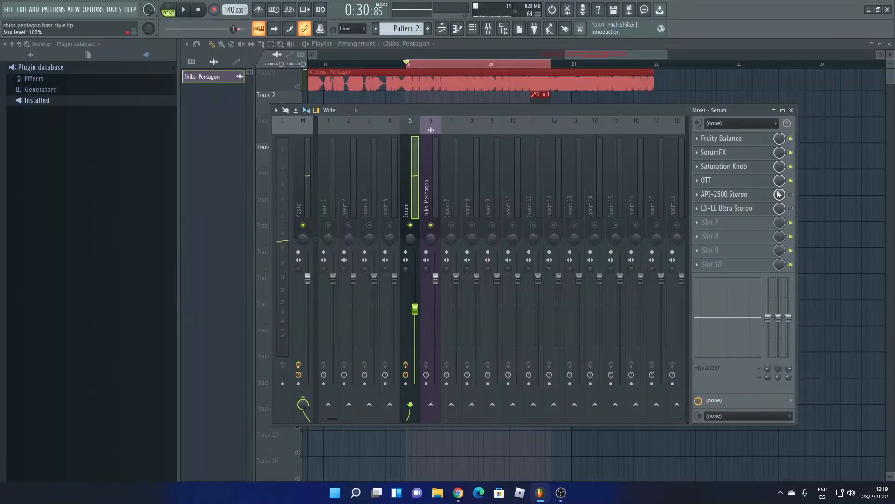
- Enable the API-2500 Stereo compressor on the Serum mixer track and review its settings during playback
{"action": "left_click", "coordinate": [760, 195]}
{"action": "key", "text": "space"}
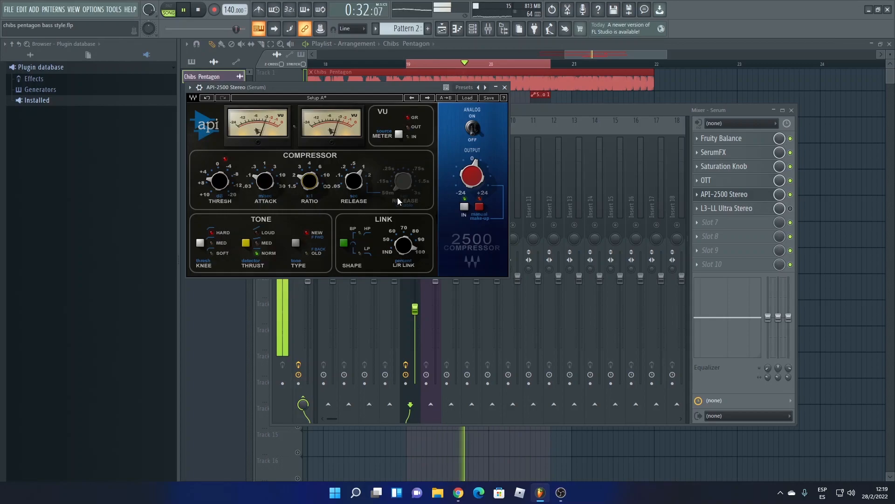
{"action": "left_click", "coordinate": [505, 88]}
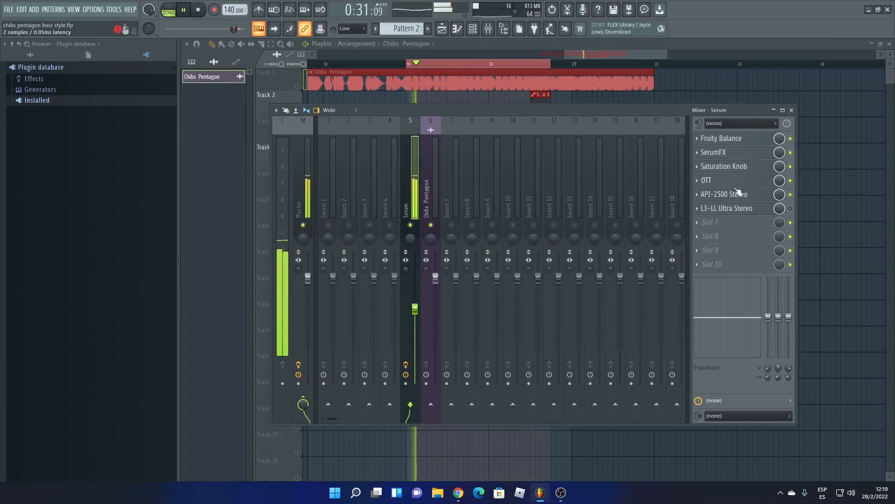
- Enable the L3-LL Ultra Stereo limiter on the Serum mixer track and review its threshold and ceiling during playback
{"action": "left_click", "coordinate": [790, 209]}
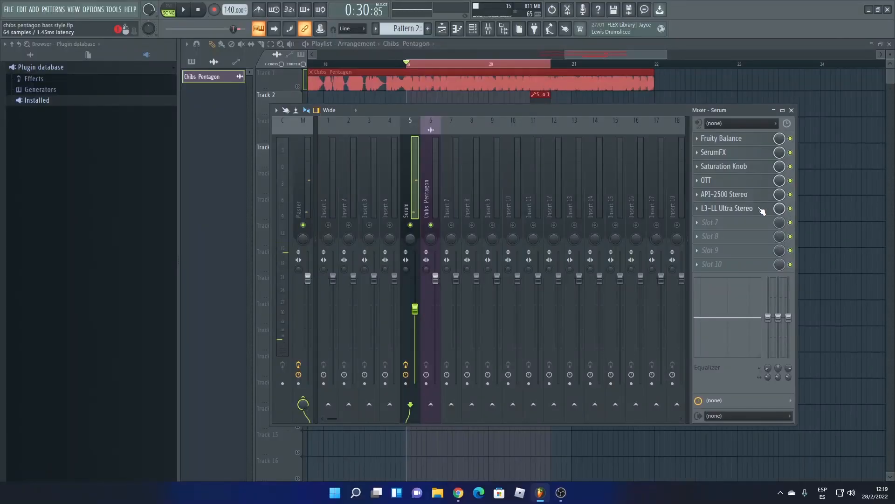
{"action": "left_click", "coordinate": [762, 211]}
{"action": "key", "text": "space"}
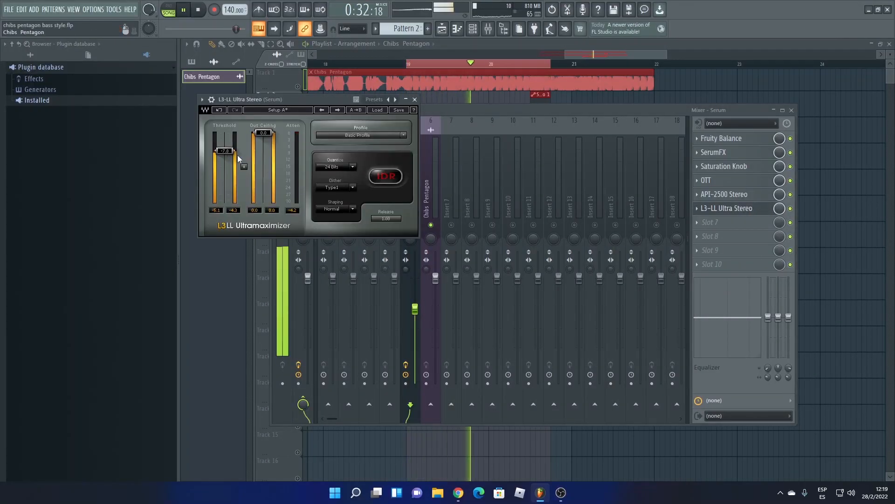
{"action": "left_click", "coordinate": [414, 100]}
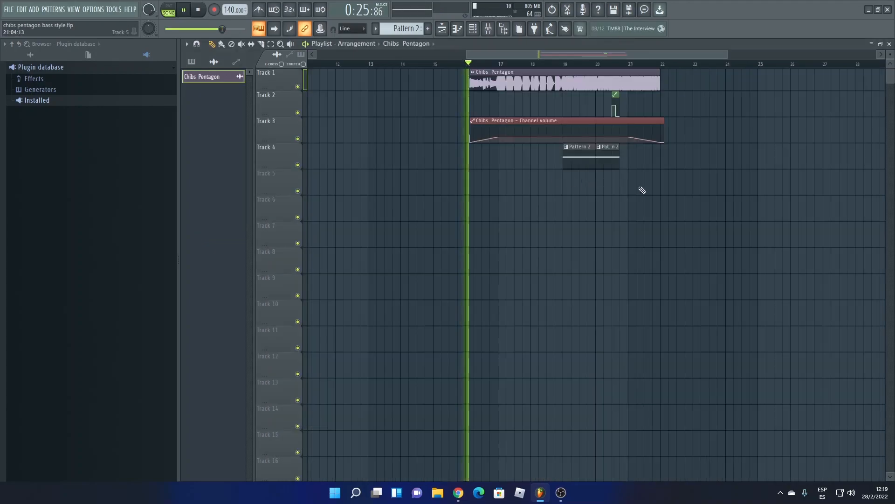